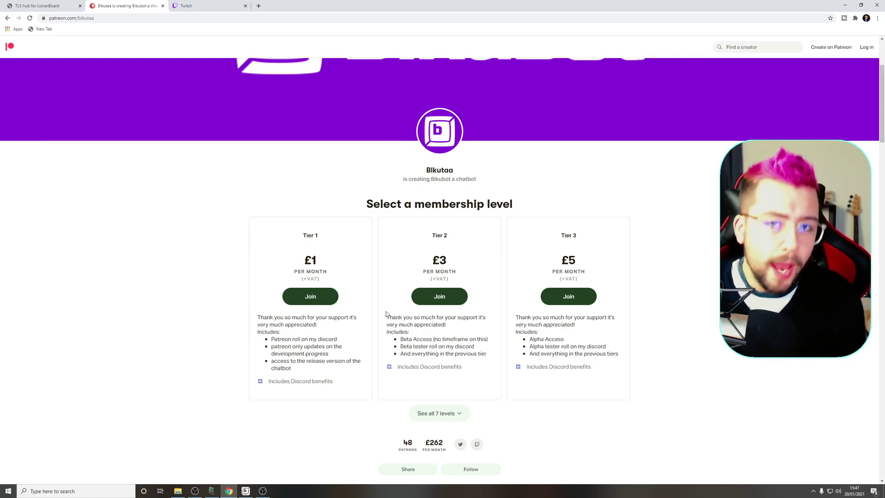
Step: Switch to Twitch and open the channel points rewards and challenges management page in the creator dashboard
click(215, 9)
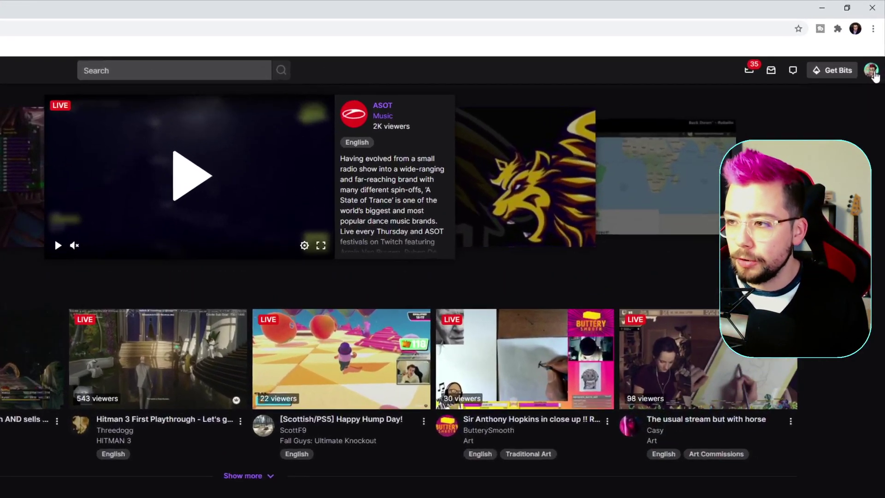
click(876, 45)
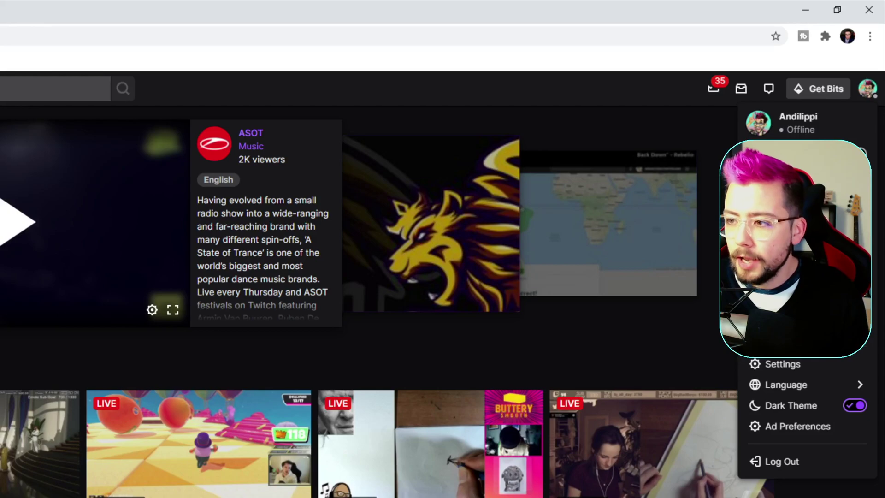
click(783, 170)
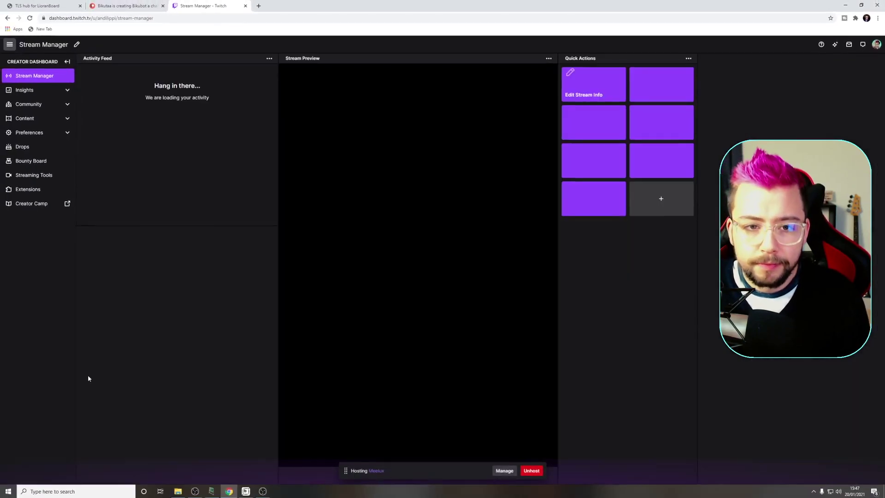
click(36, 105)
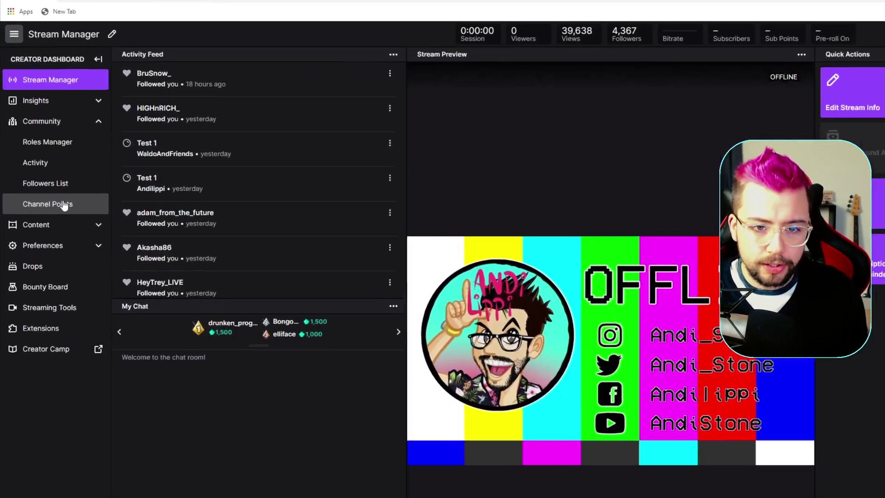
click(44, 162)
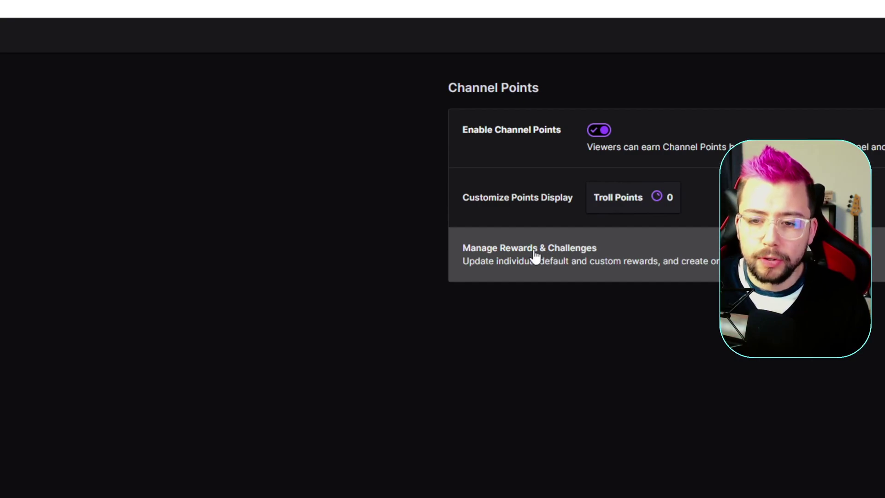
click(535, 254)
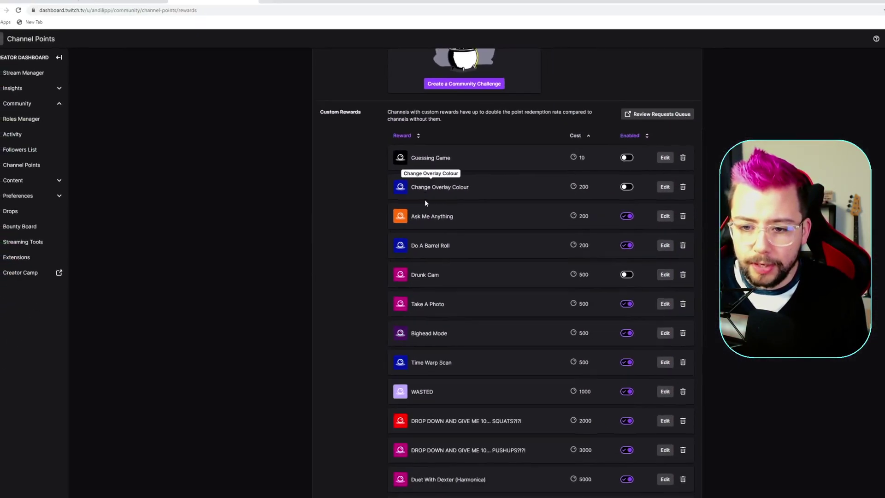
Step: Create a custom channel points reward named "Test 1" with the description "This is a test" and a cost of 1
scroll(414, 207, down, 6)
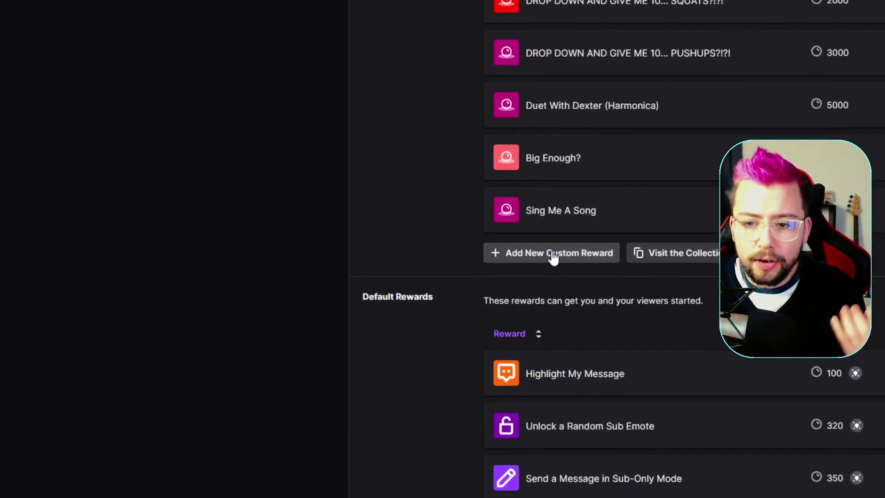
click(407, 279)
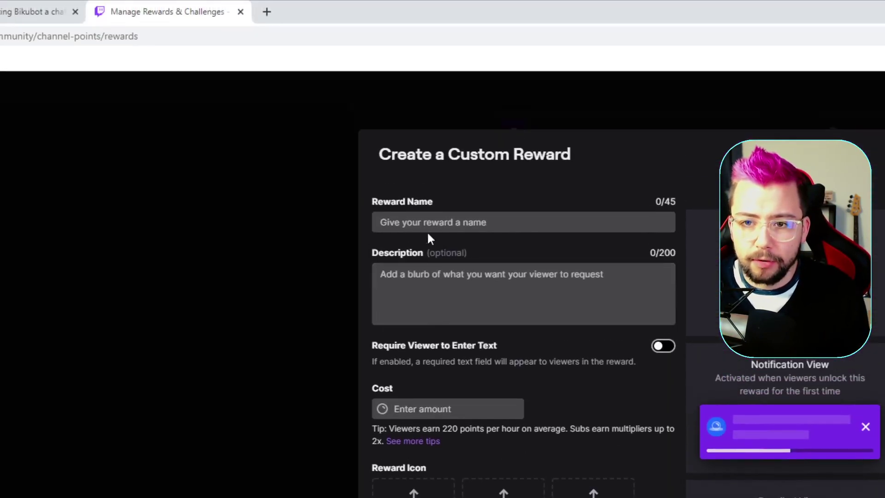
click(427, 225)
text(Test 1)
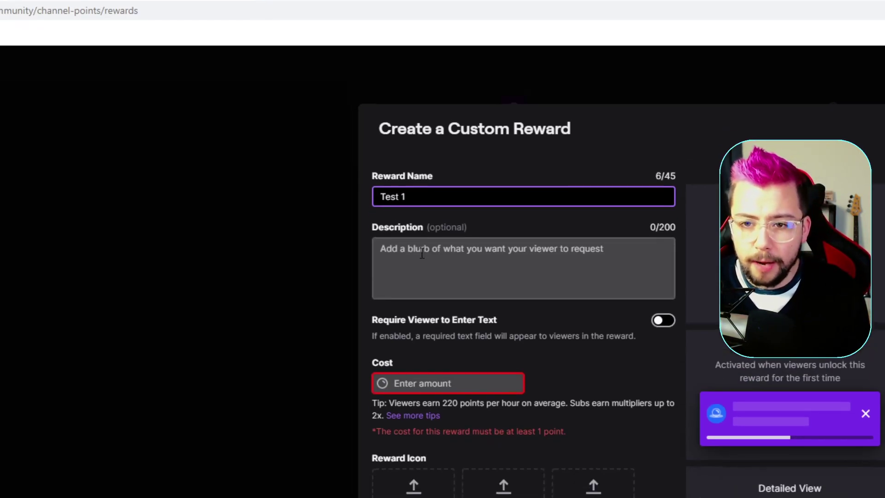
click(382, 276)
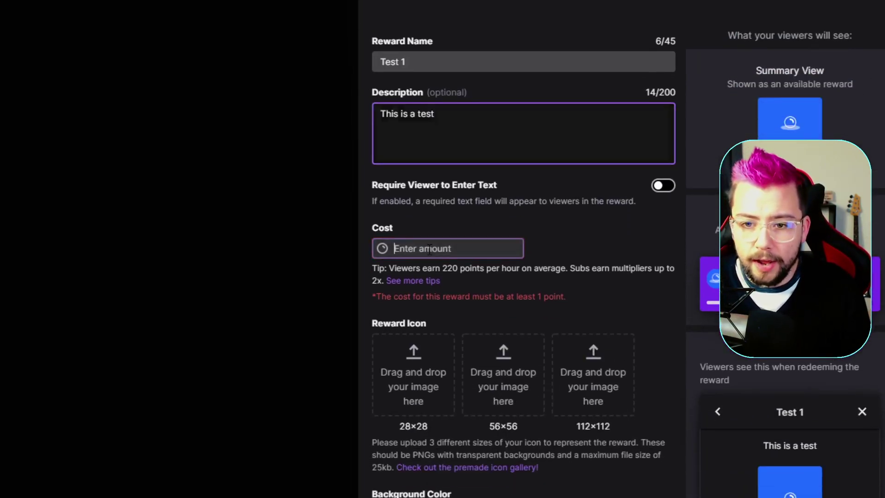
click(394, 381)
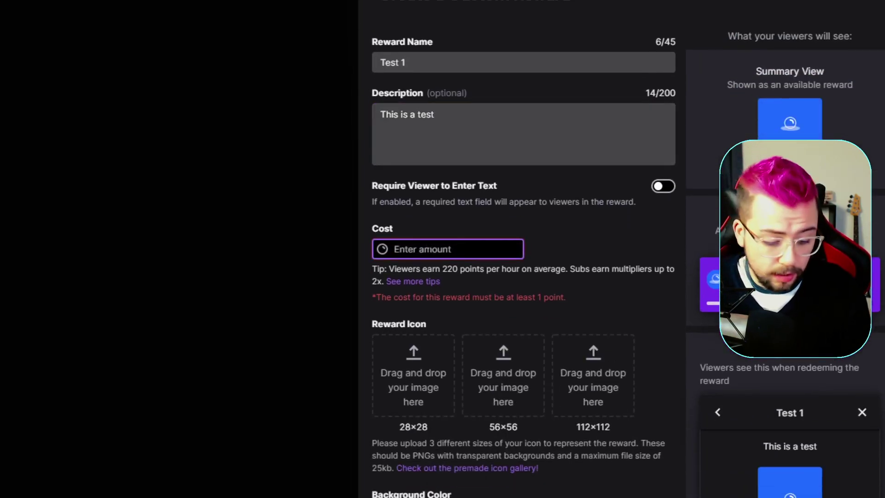
text(1)
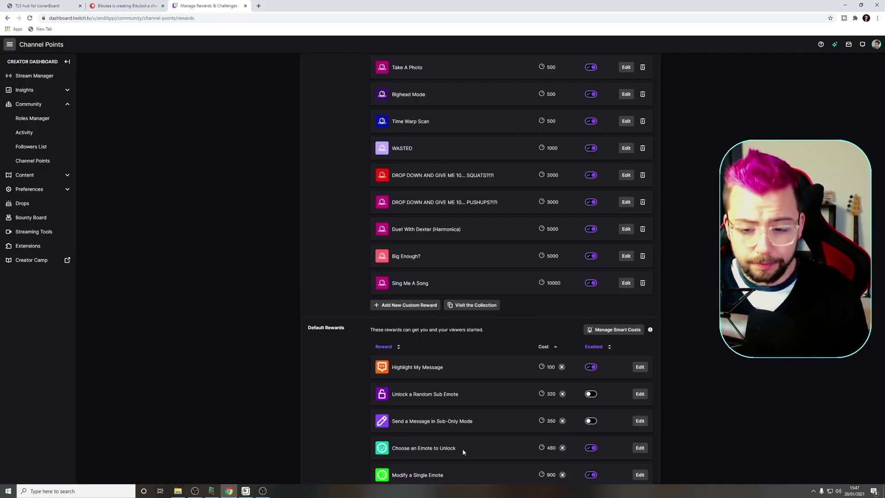
Step: Switch to OBS and preview the "Gotta go fast..." source by showing it and hiding it again
click(263, 491)
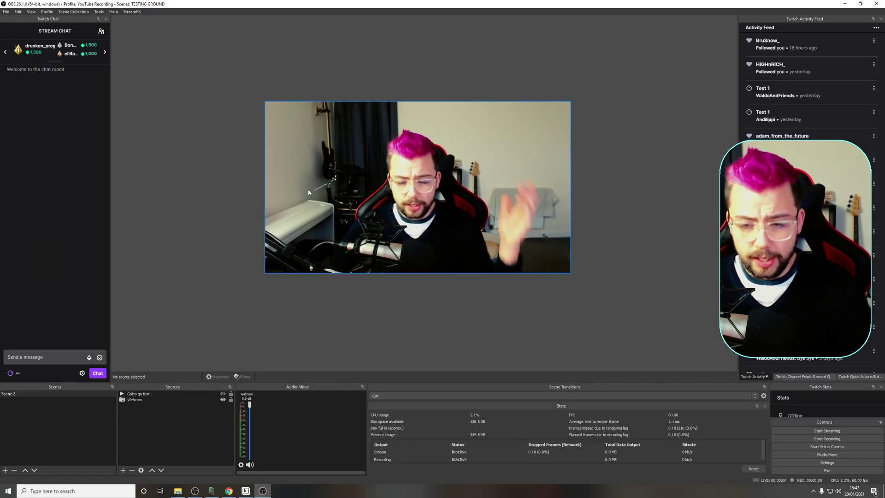
click(223, 395)
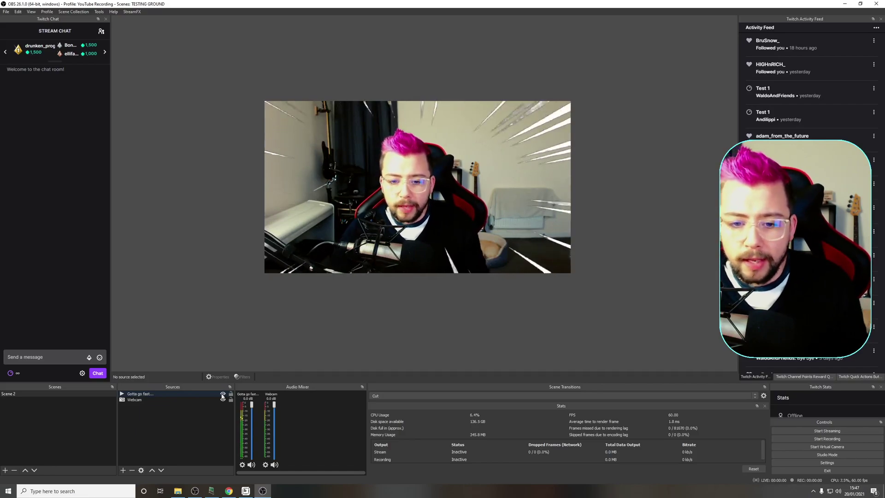
click(223, 395)
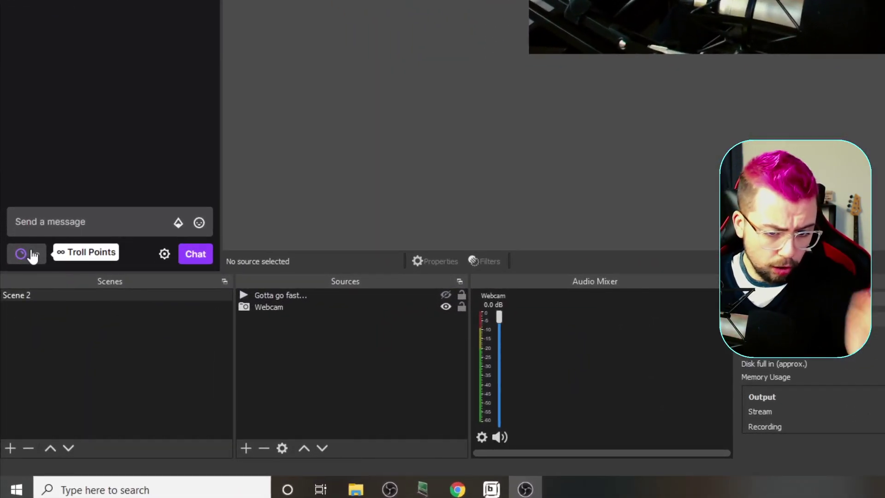
Step: Redeem the Test 1 reward from the channel points rewards in the Twitch chat
click(33, 256)
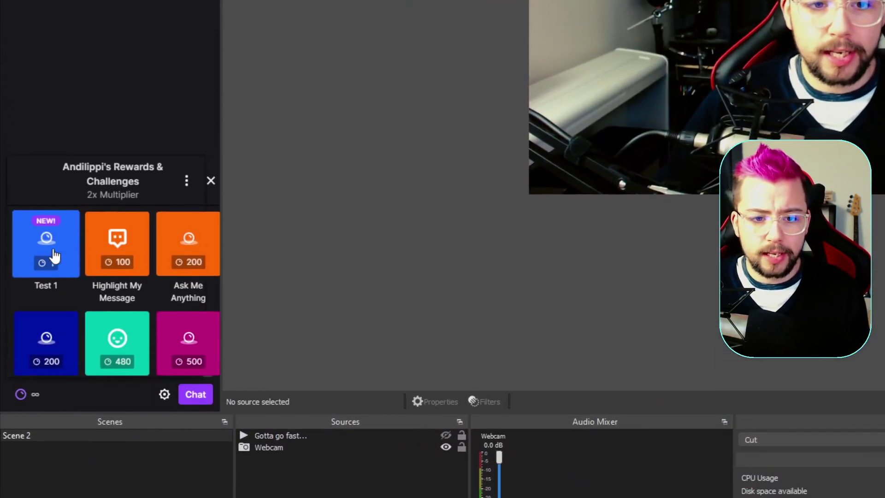
click(55, 255)
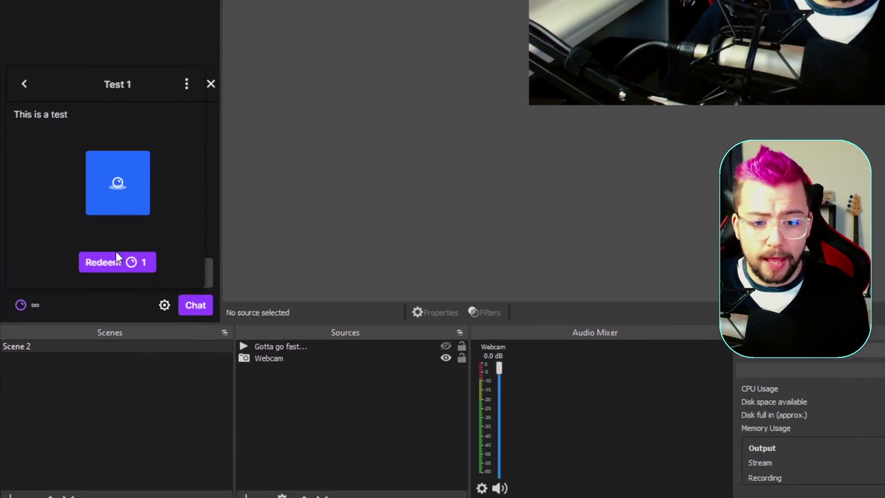
click(116, 260)
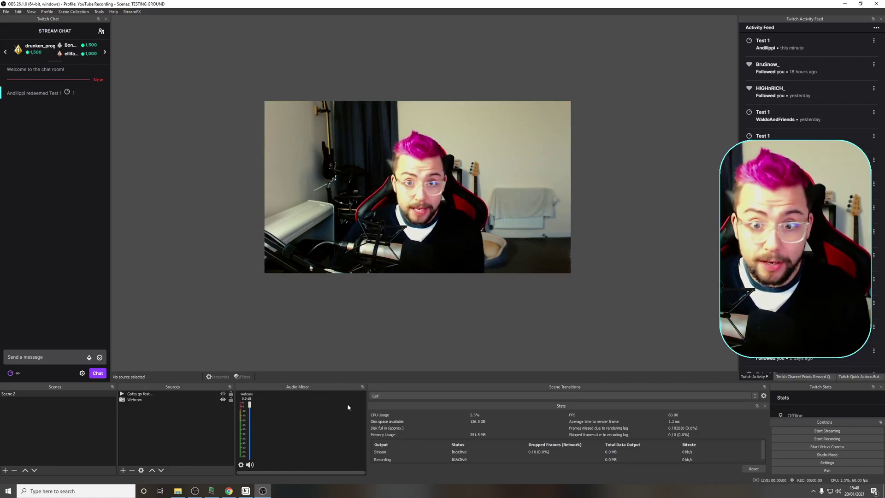
Step: Switch to Bikubot and examine its Twitch account and OBS connection settings
click(246, 491)
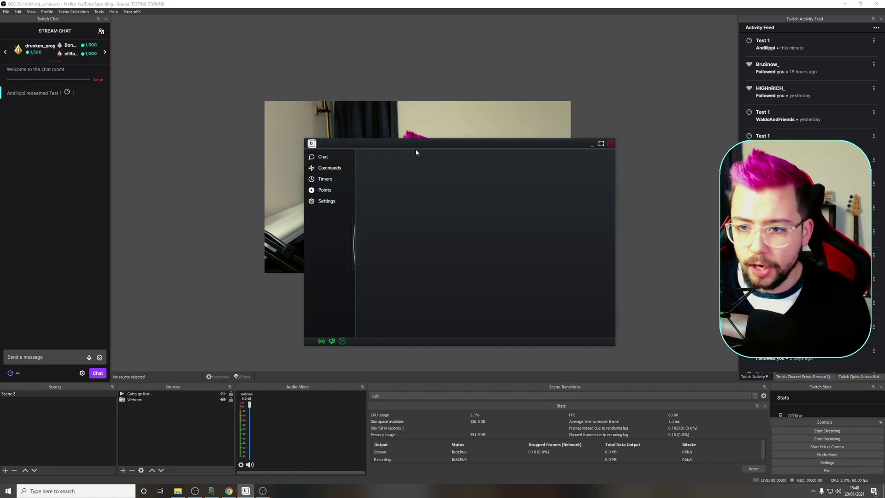
drag(412, 145, 390, 126)
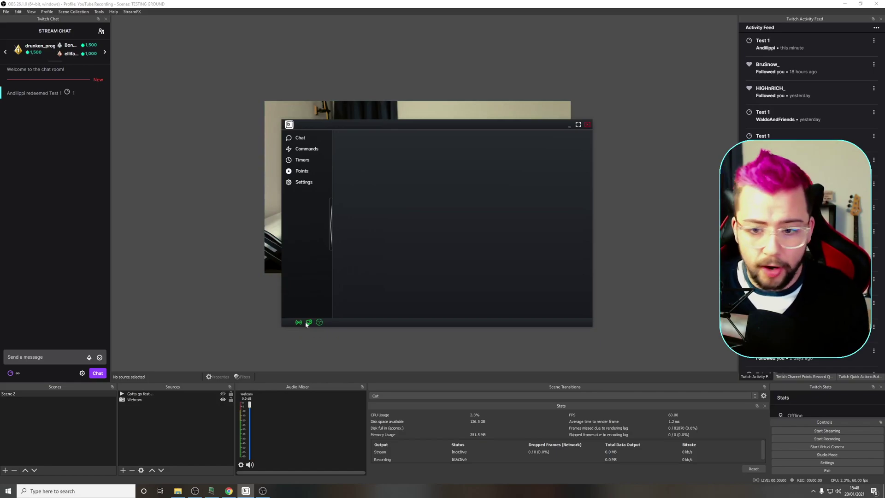
click(302, 183)
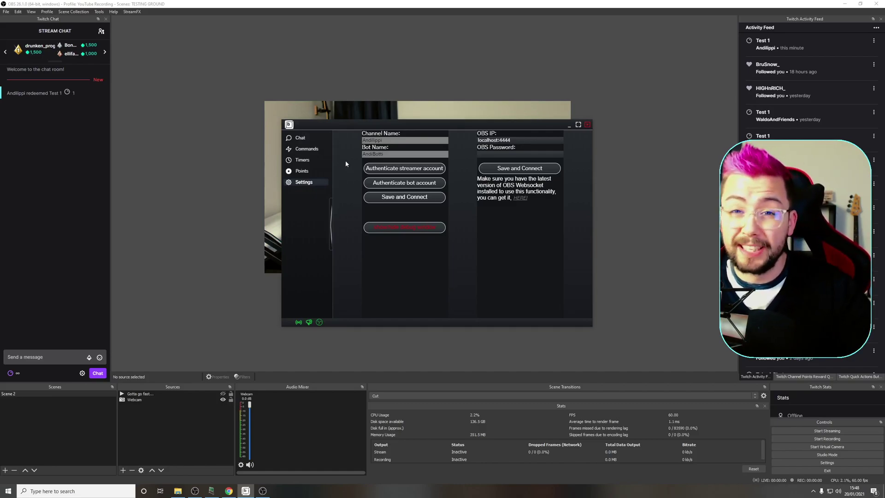
Step: Open the Test 1 channel points redemption and delete its existing OBS Control module
click(303, 172)
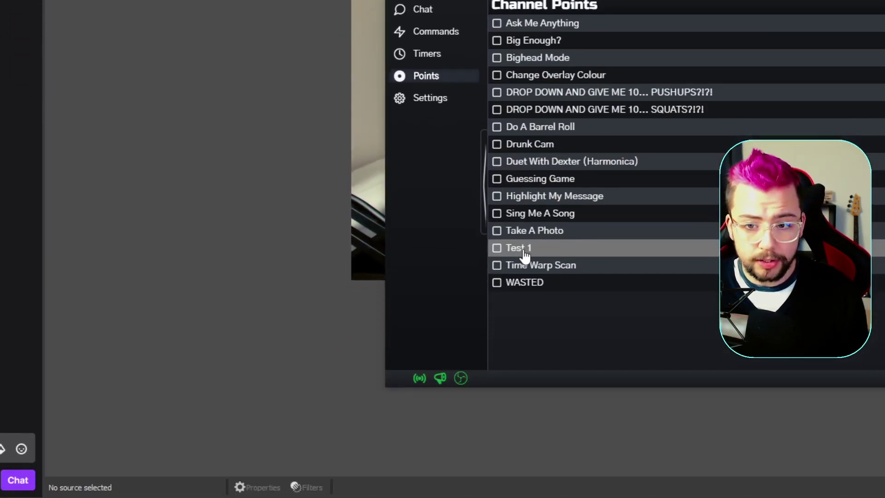
click(524, 251)
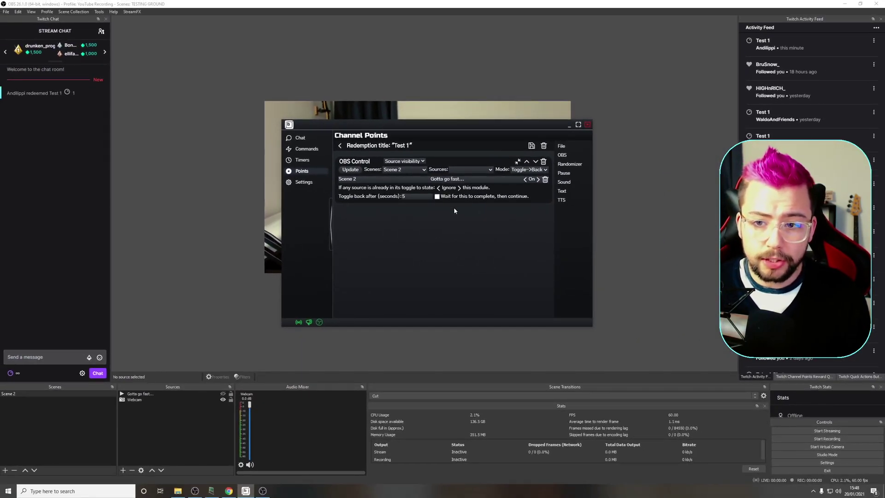
click(543, 161)
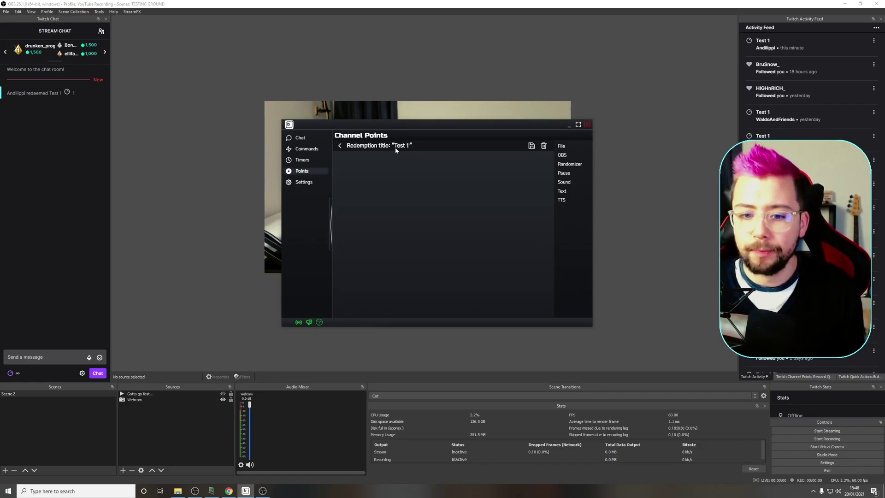
Step: Return to OBS and briefly show the "Gotta go fast..." source, then hide it, to demonstrate the intended effect
click(212, 267)
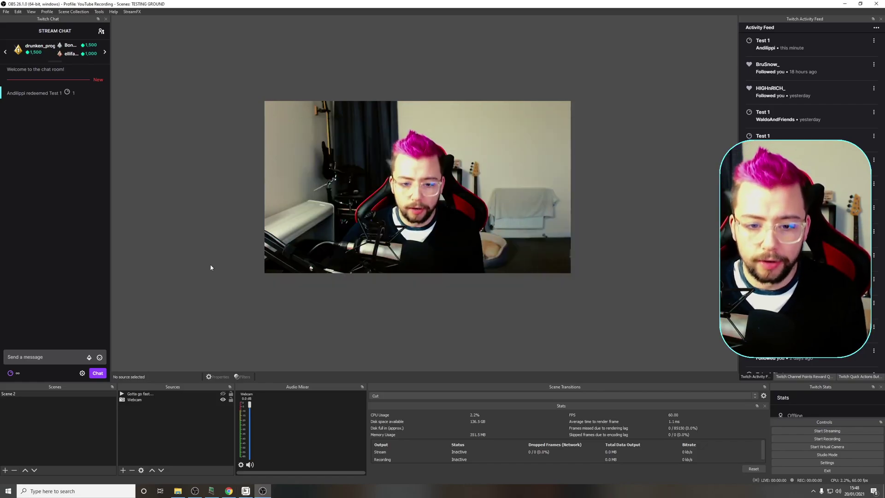
click(223, 394)
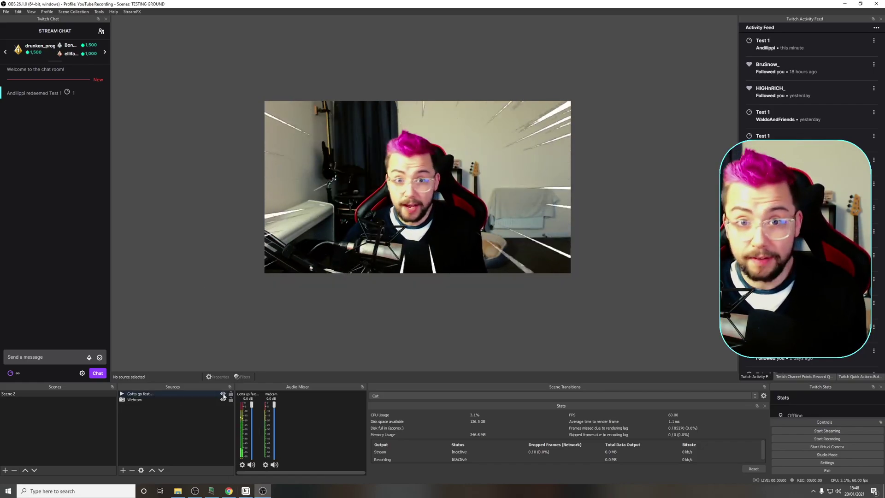
click(223, 395)
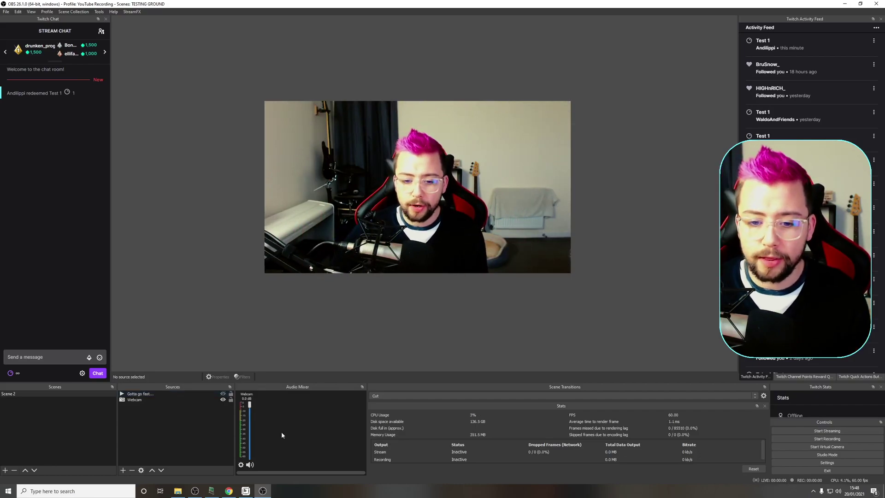
Step: In Bikubot, add an OBS module to the Test 1 redemption controlling source visibility of "Gotta go fast..." in Scene 2
click(246, 491)
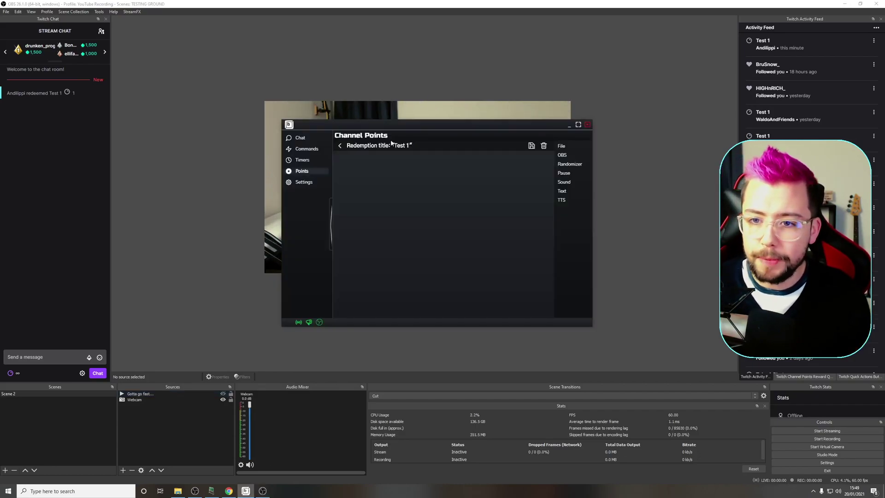
click(561, 156)
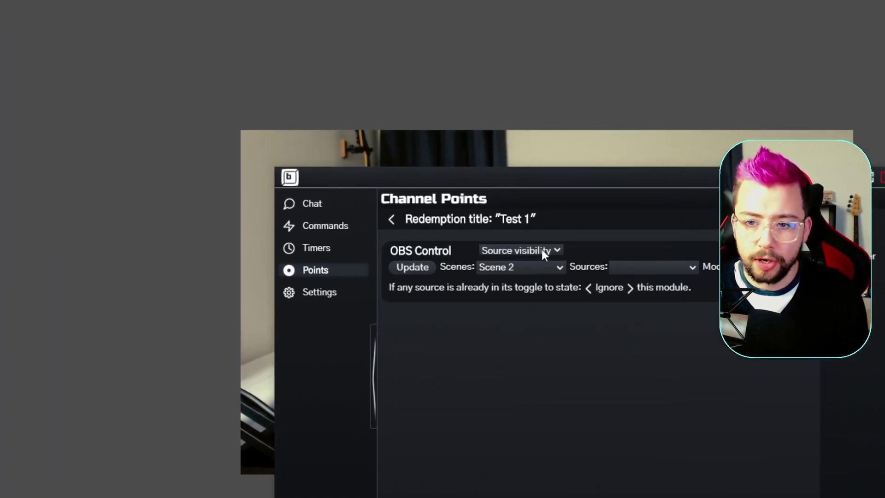
click(528, 239)
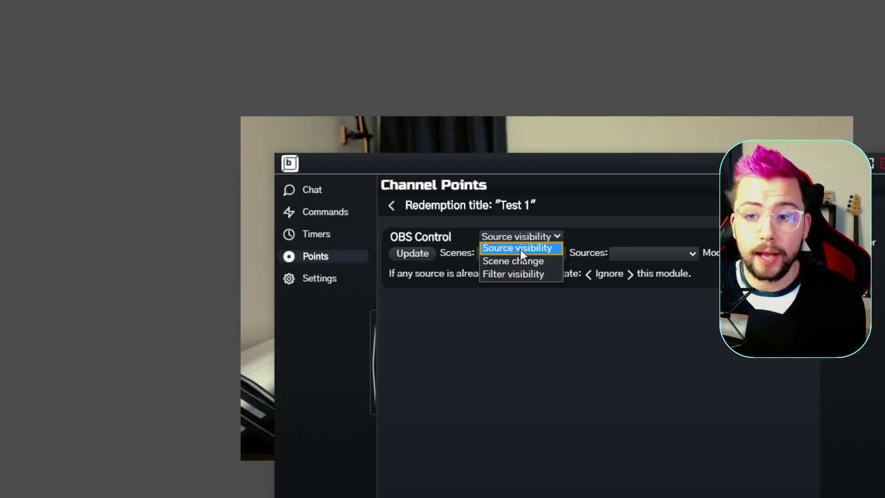
click(520, 250)
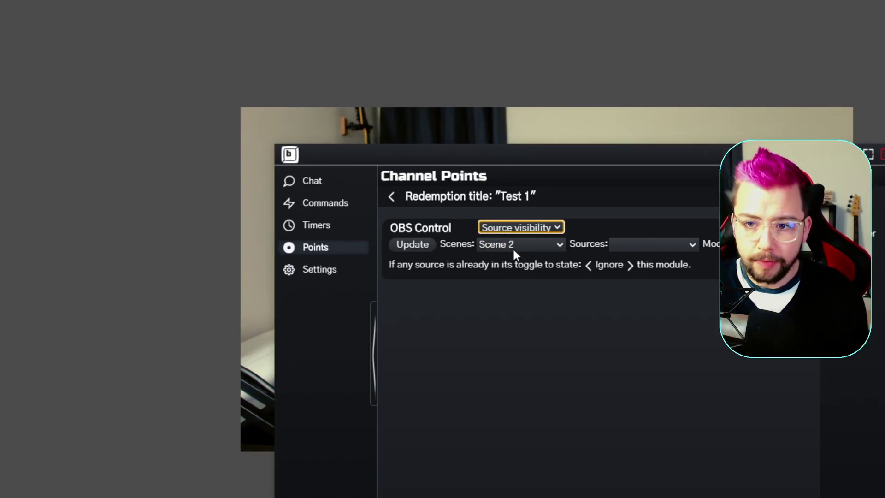
click(516, 251)
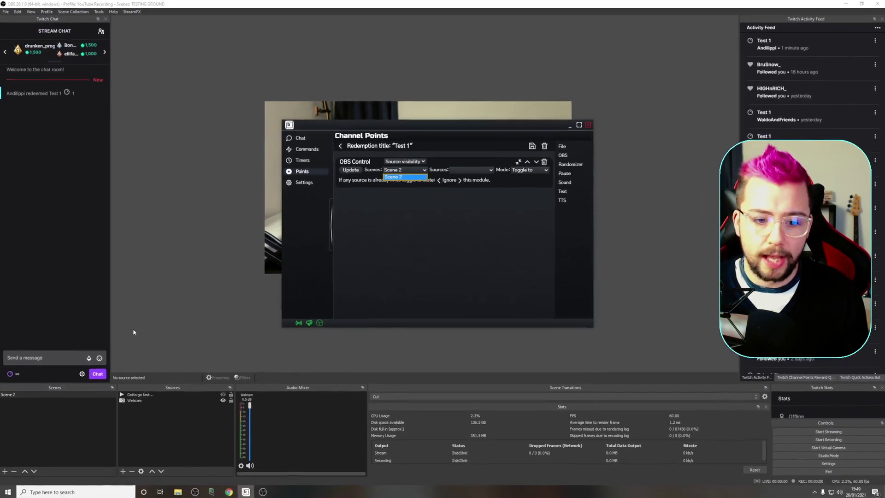
click(401, 176)
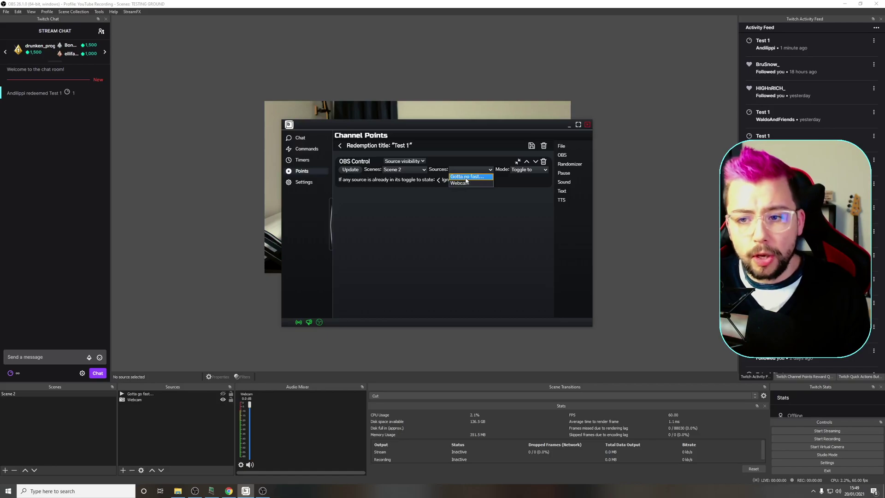
click(469, 177)
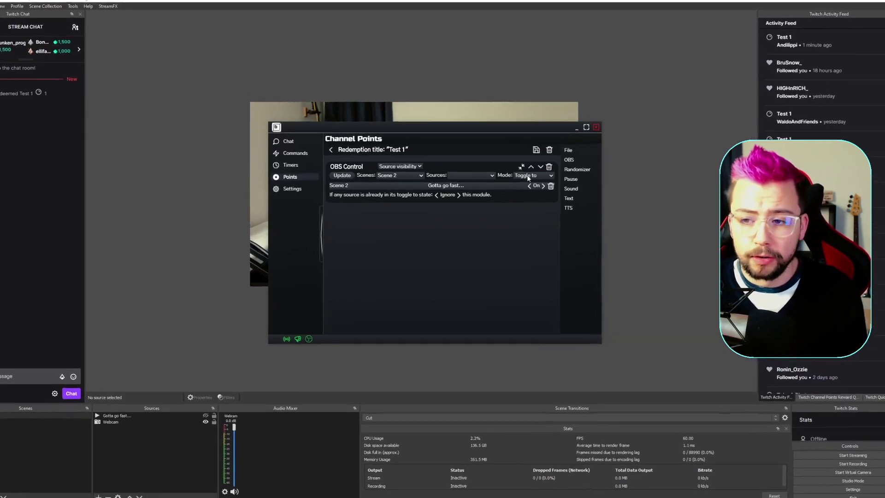
Step: Set the source visibility module to Toggle->Back mode with a 5-second toggle-back time and save the redemption
click(524, 170)
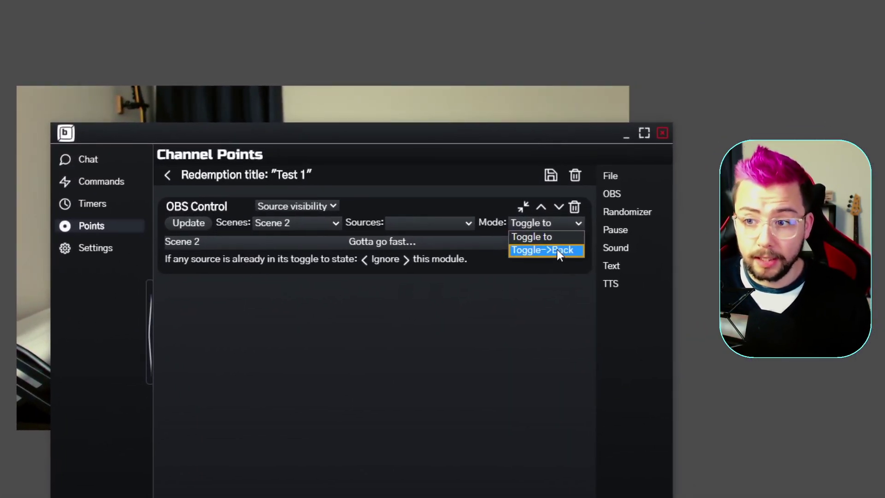
click(557, 250)
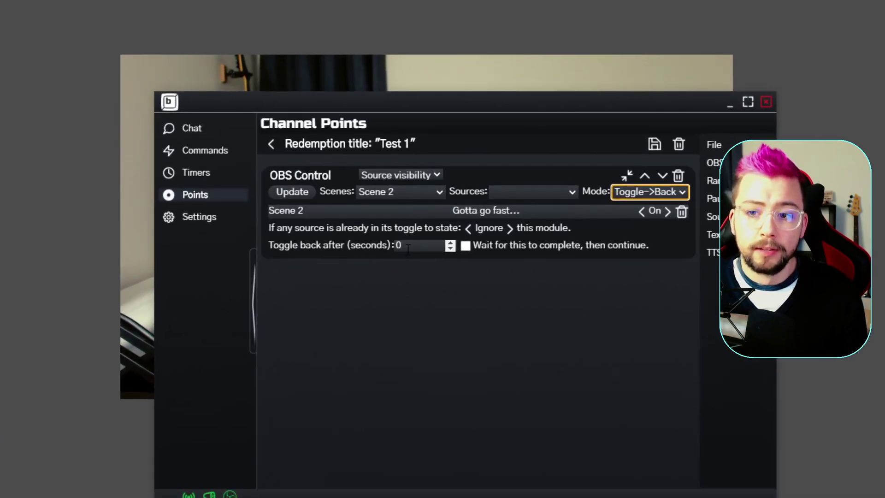
double_click(408, 245)
text(5)
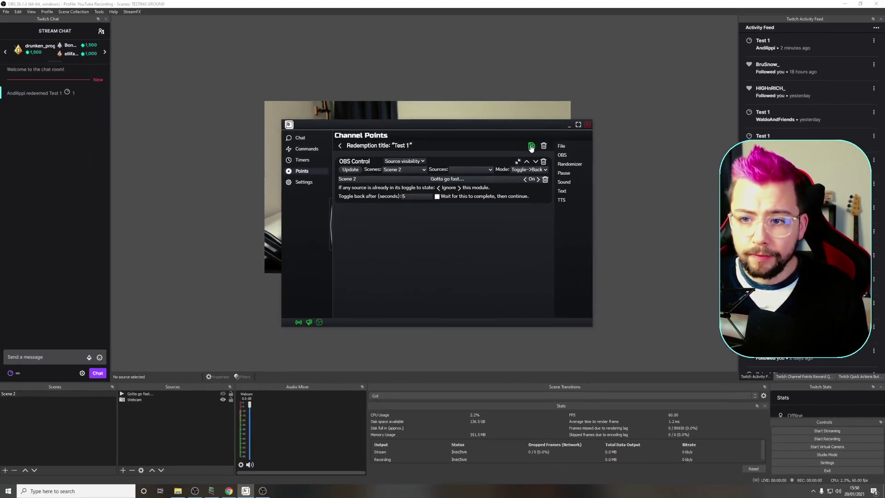
Step: Switch to OBS and redeem the Test 1 reward from the Twitch chat to test the source toggle
click(93, 298)
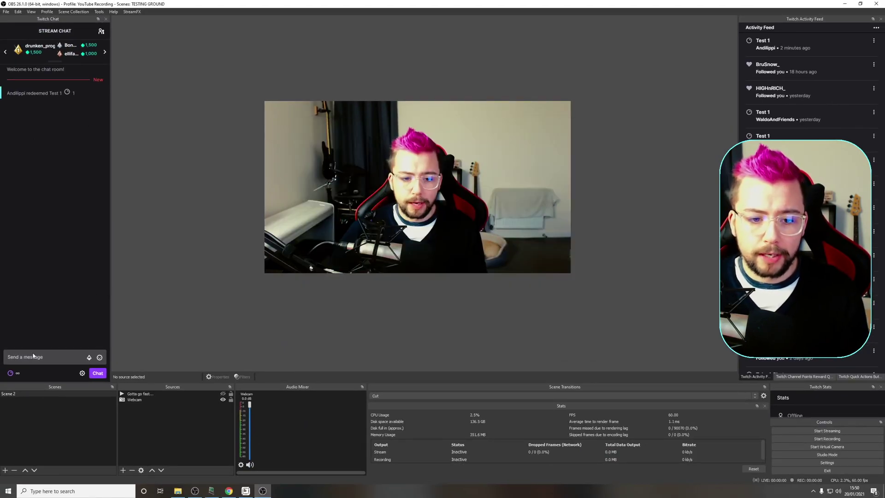
click(10, 373)
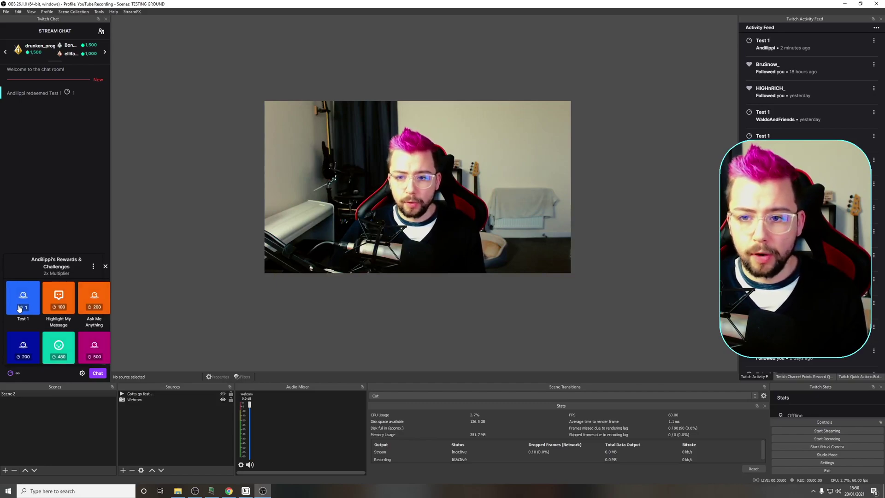
click(19, 308)
click(56, 351)
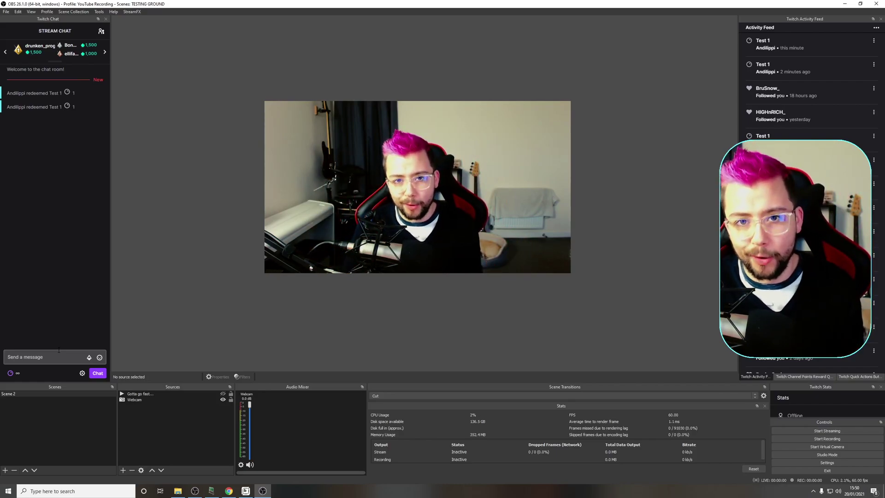
Step: In OBS, add a Time Warp Scan effect filter to the Webcam source and leave the filter turned off
click(249, 490)
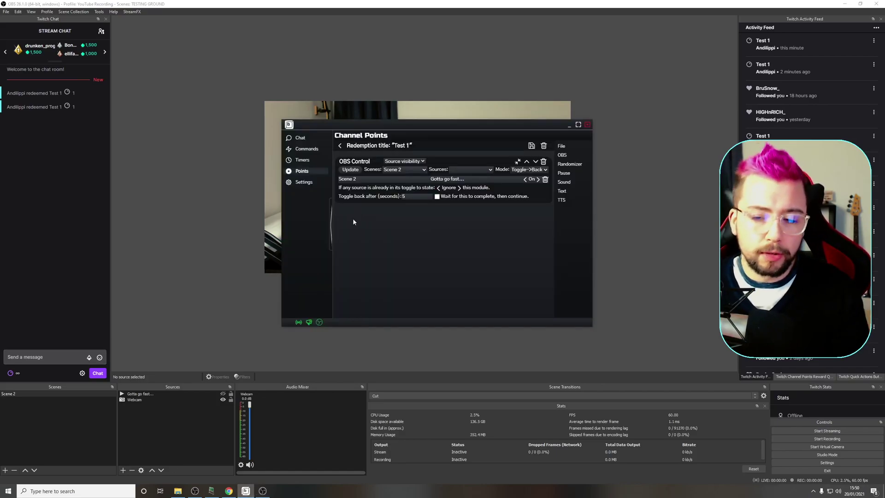
click(182, 417)
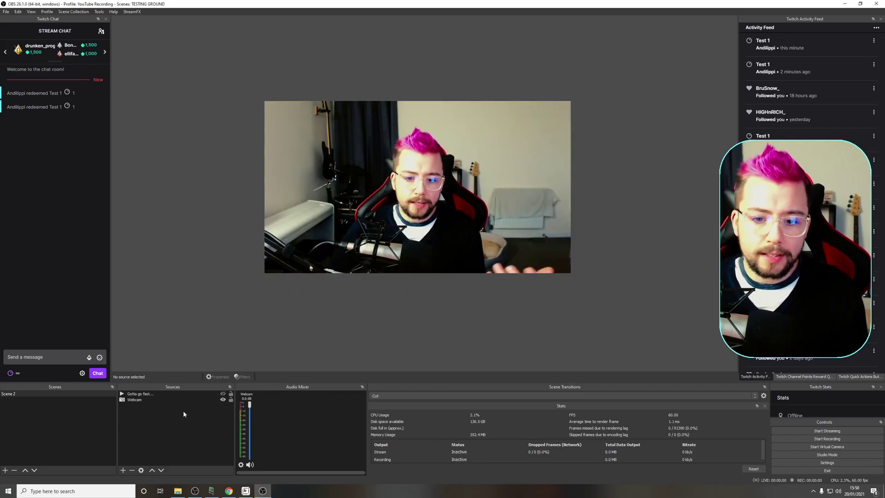
right_click(154, 398)
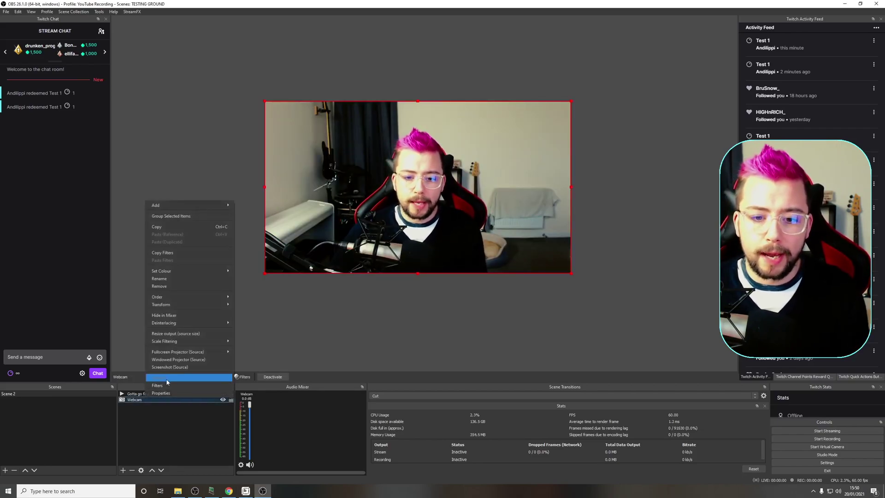
click(166, 380)
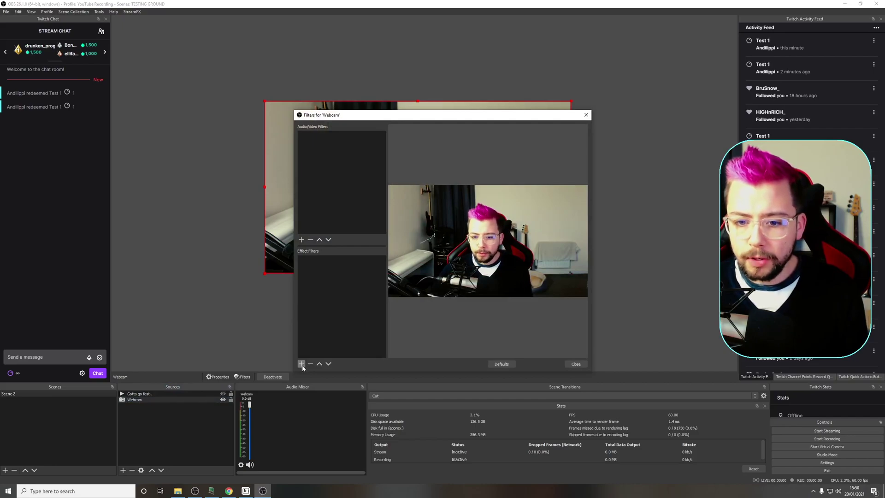
click(302, 364)
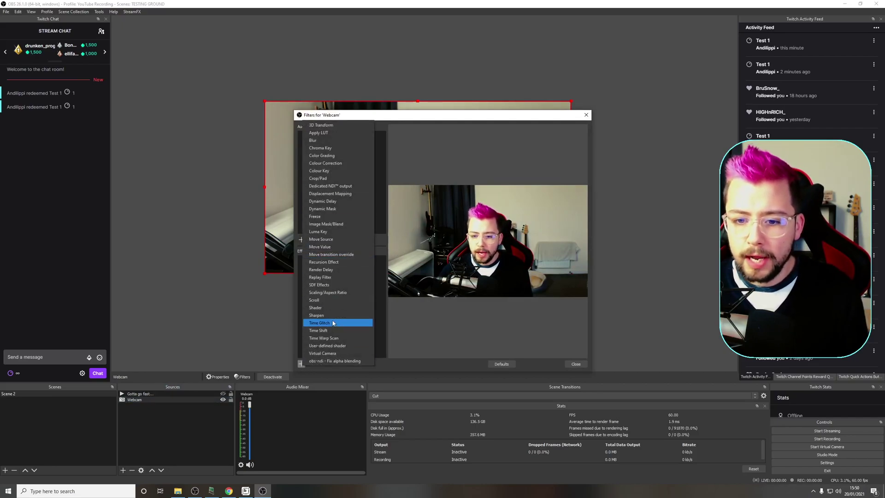
click(328, 338)
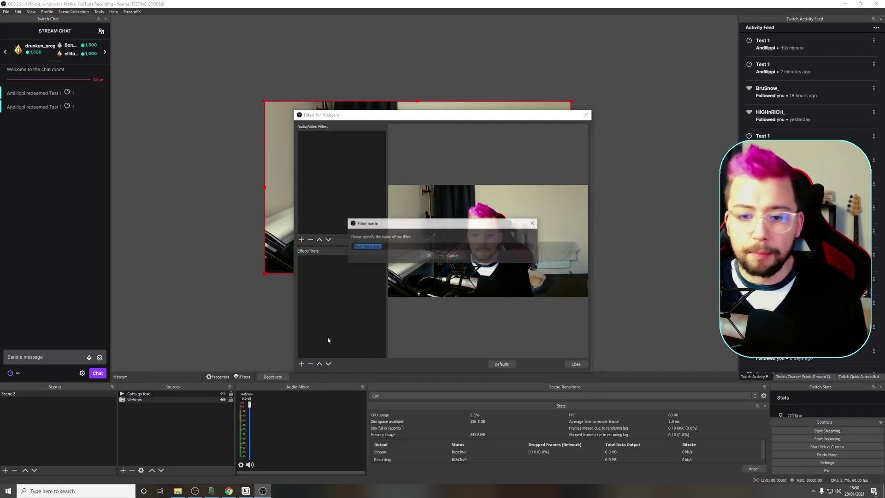
click(430, 256)
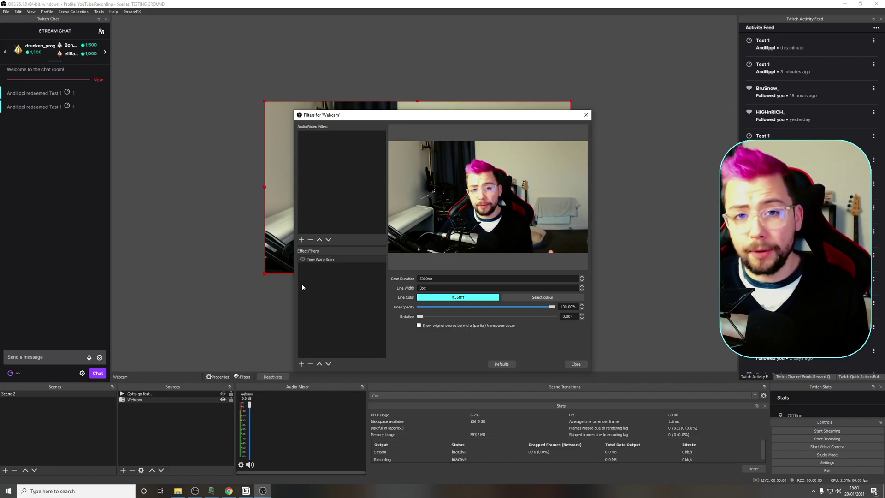
click(302, 260)
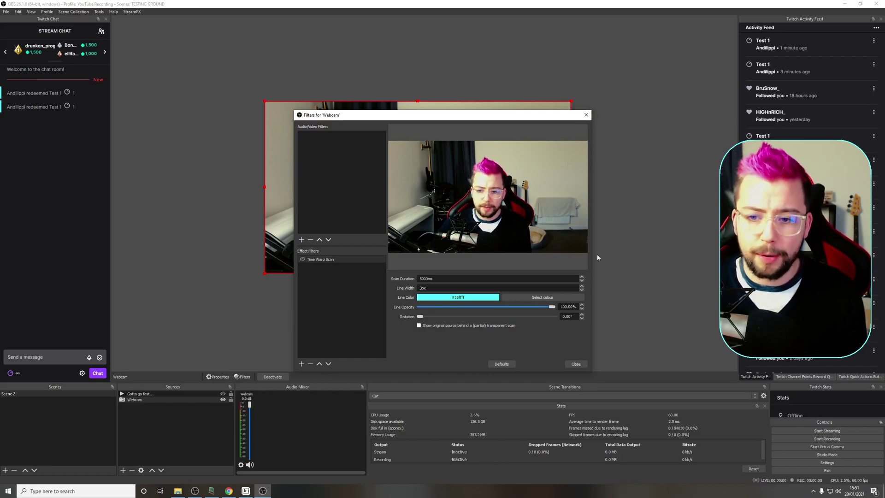
click(585, 115)
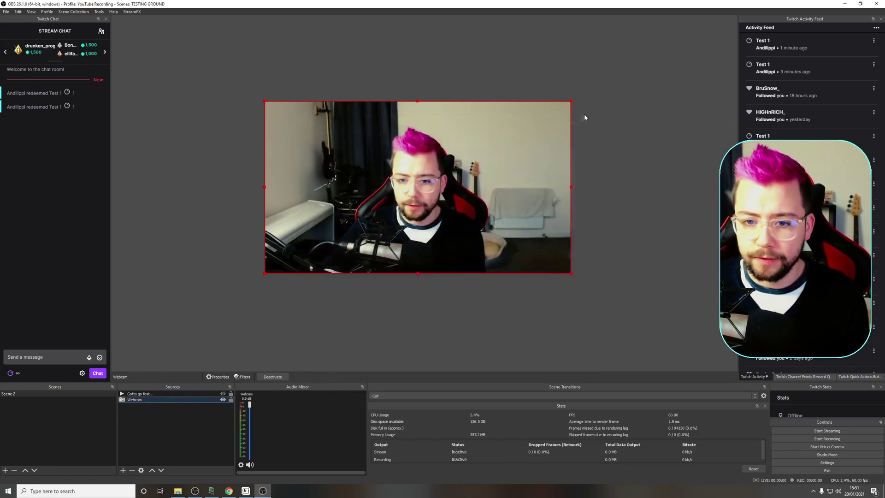
Step: In Bikubot, replace the Test 1 redemption's existing OBS Control module with a new one set to Filter visibility
click(245, 491)
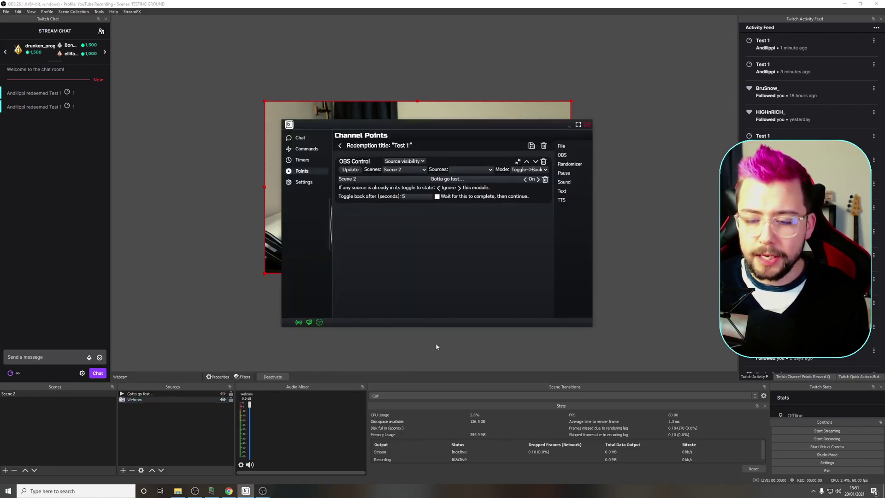
click(544, 161)
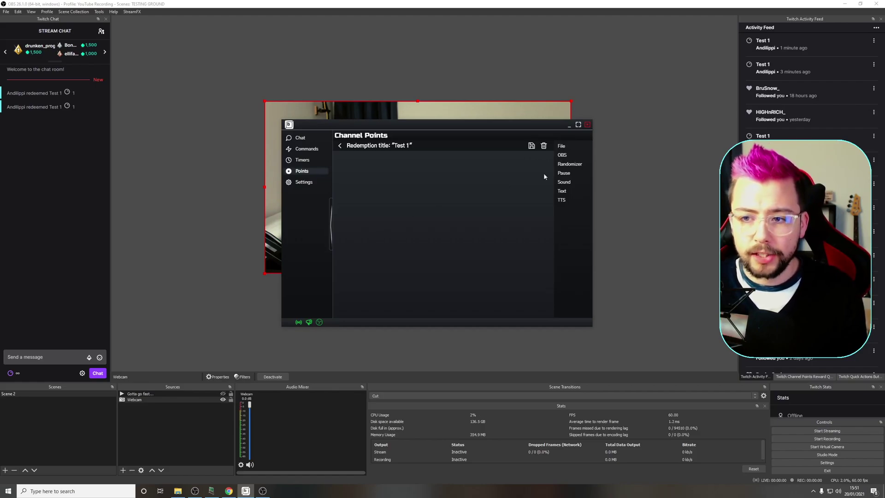
click(567, 156)
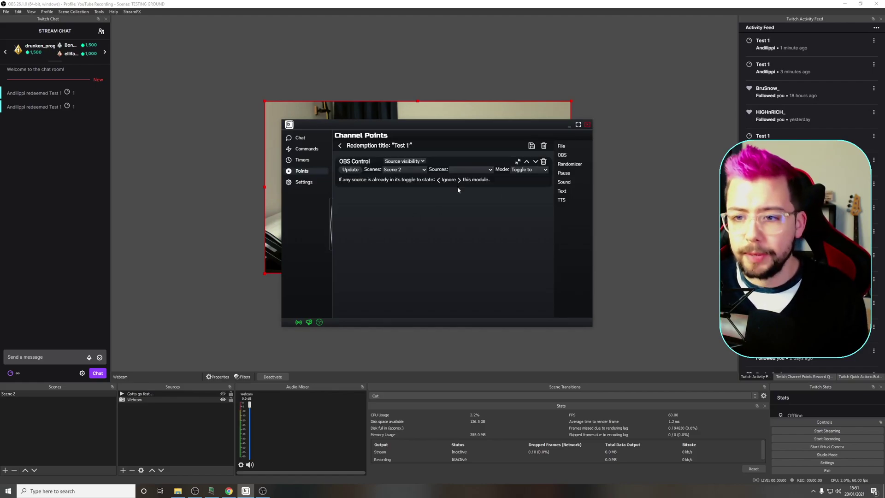
click(394, 161)
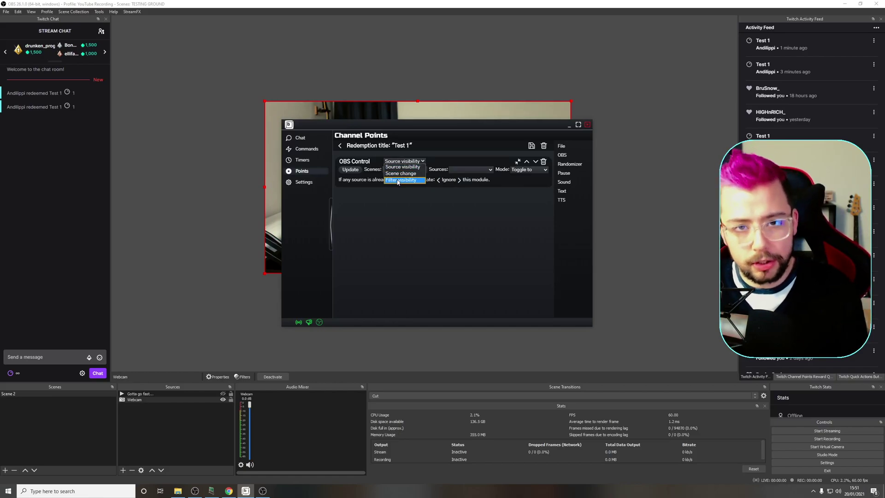
click(398, 180)
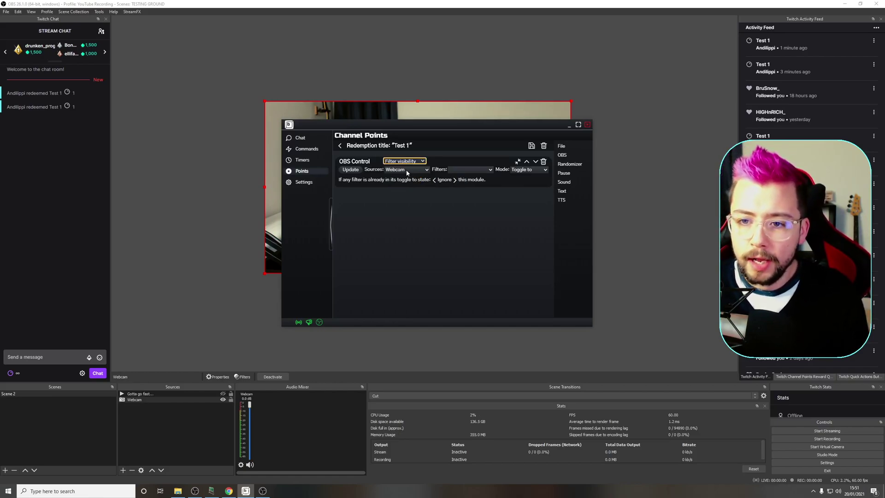
Step: Make the module turn on the Time Warp Scan filter of the Webcam source
click(401, 171)
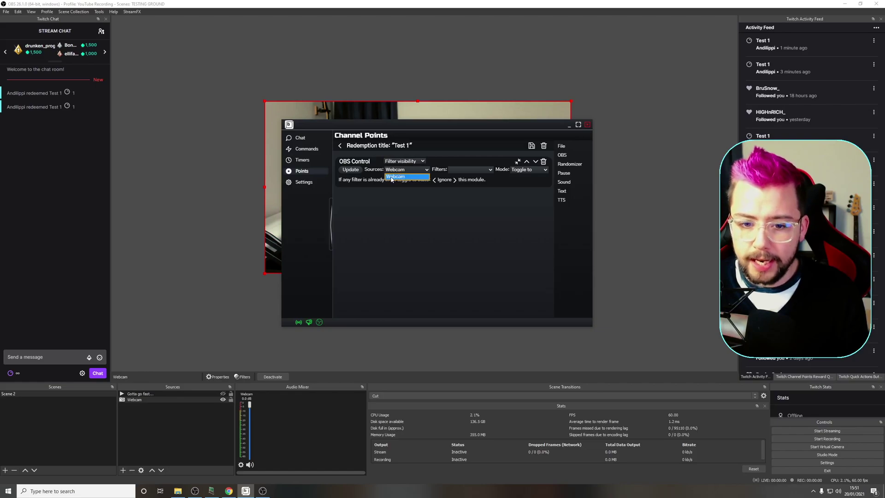
click(402, 177)
click(470, 171)
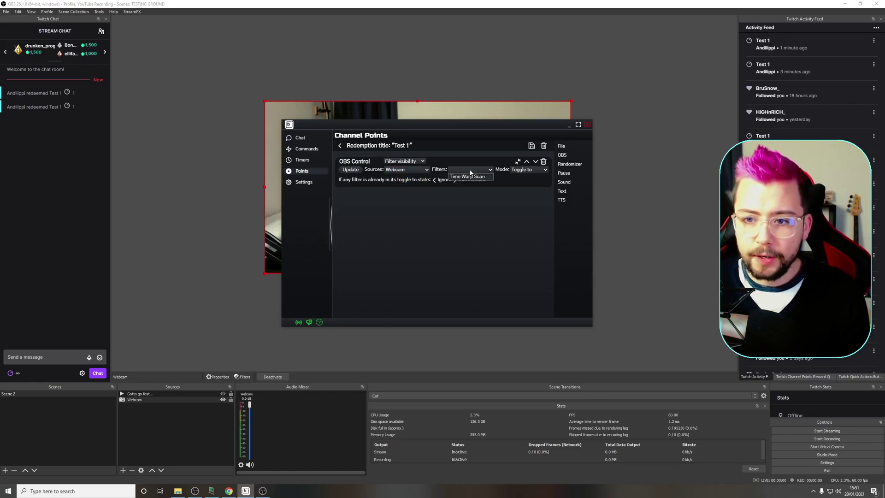
click(459, 179)
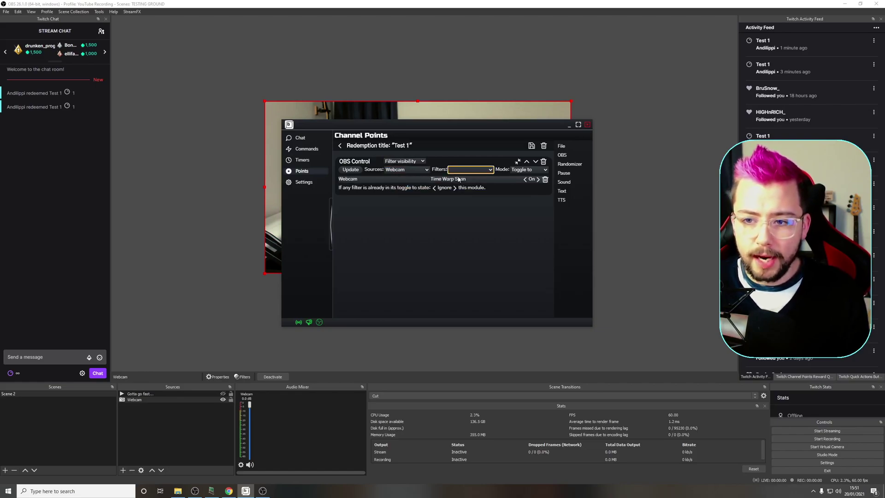
click(400, 171)
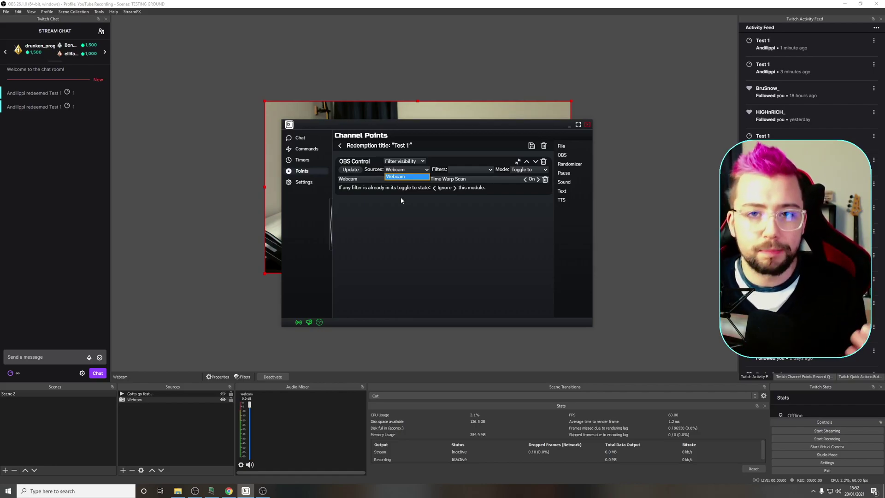
click(414, 177)
Step: Set the filter module to Toggle->Back mode with a 10-second toggle-back time and save the redemption
click(521, 170)
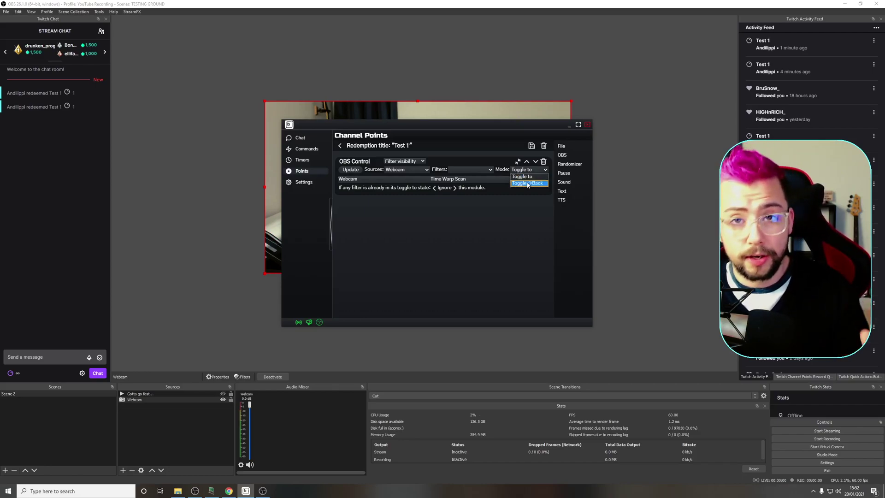
click(527, 183)
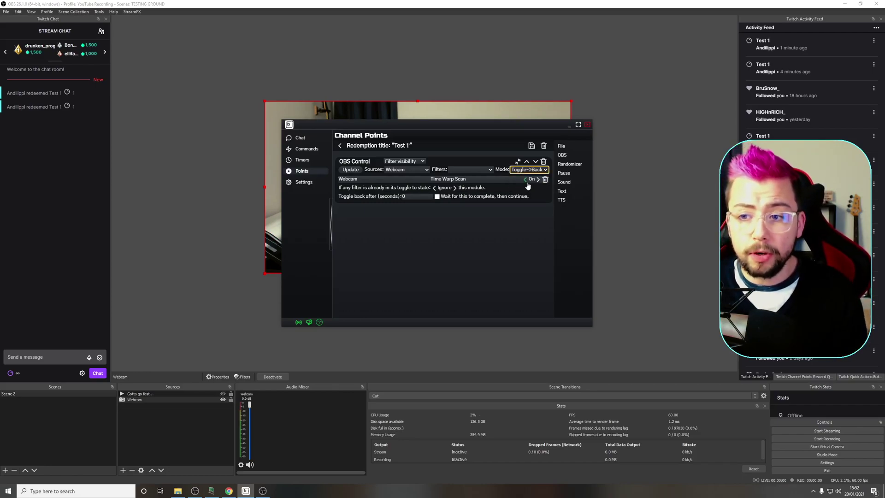
click(401, 197)
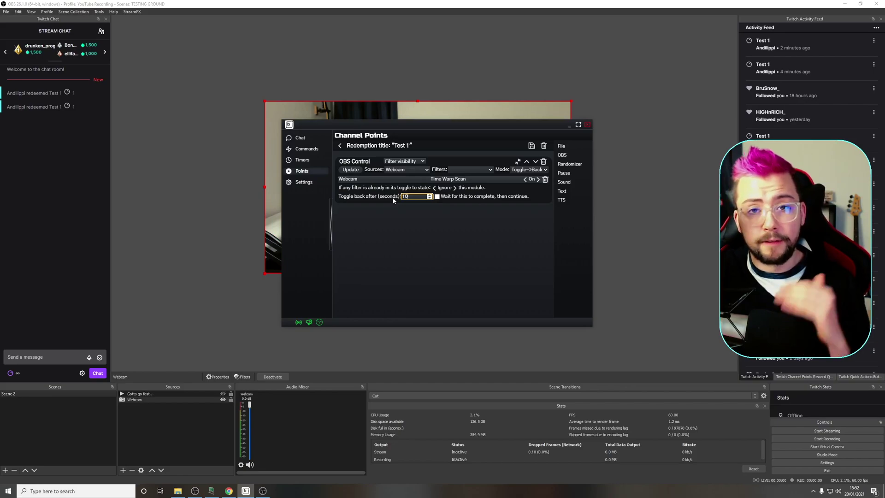
click(532, 147)
Step: Minimize Bikubot and redeem the Test 1 reward in OBS's Twitch chat to test the filter toggle
click(570, 125)
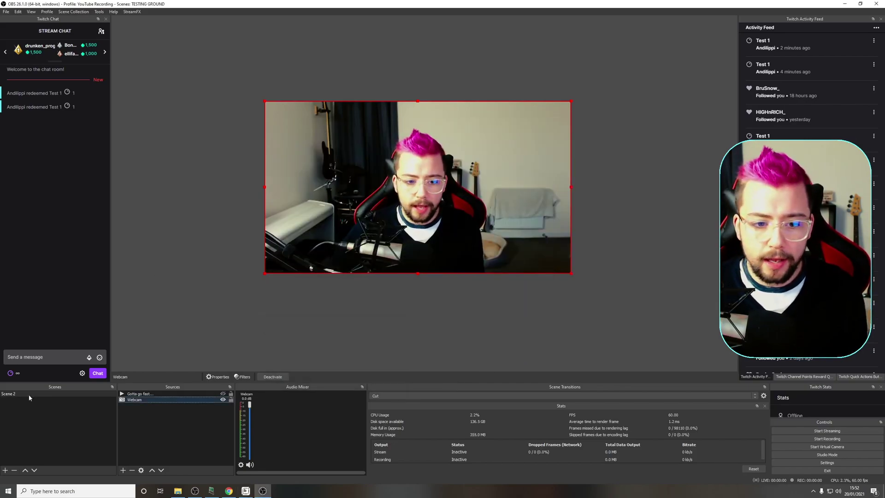
click(10, 373)
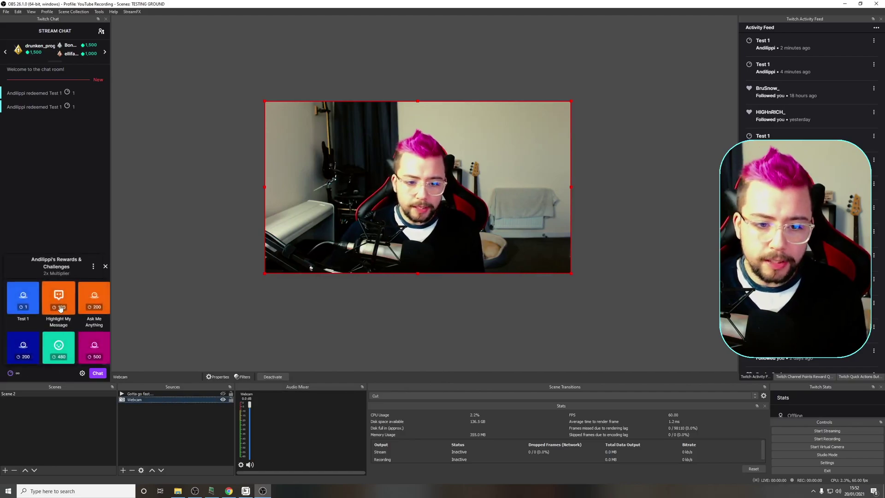
click(23, 298)
click(67, 351)
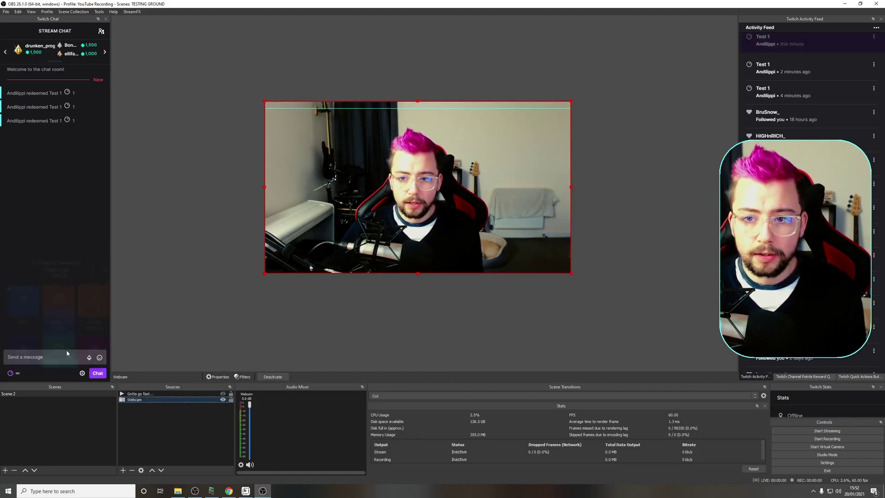